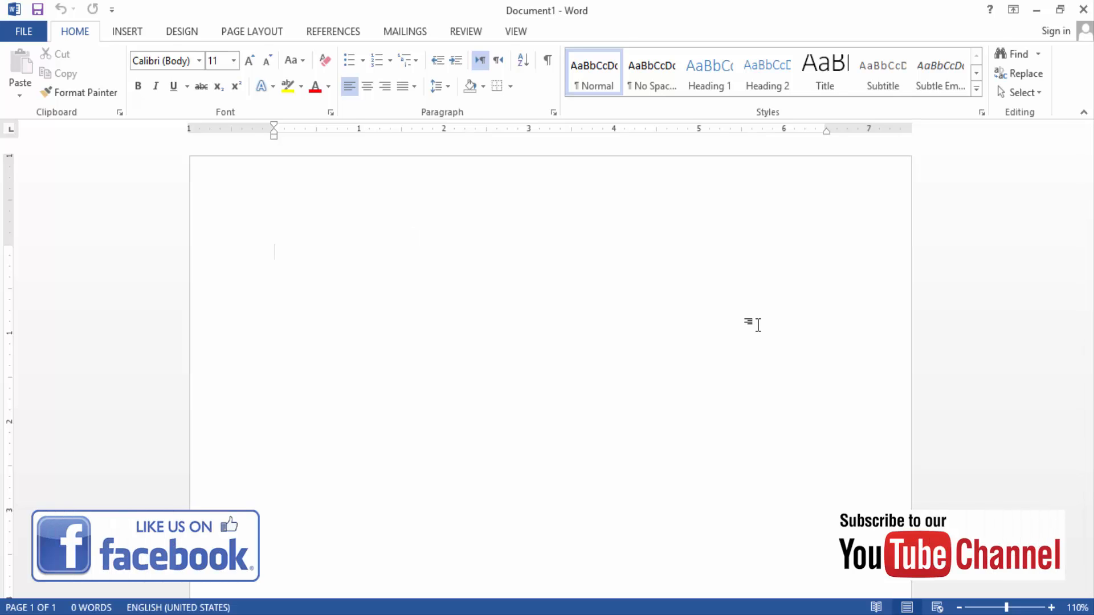
Generate five paragraphs of sample text in the blank document with =rand().
type("=rand")
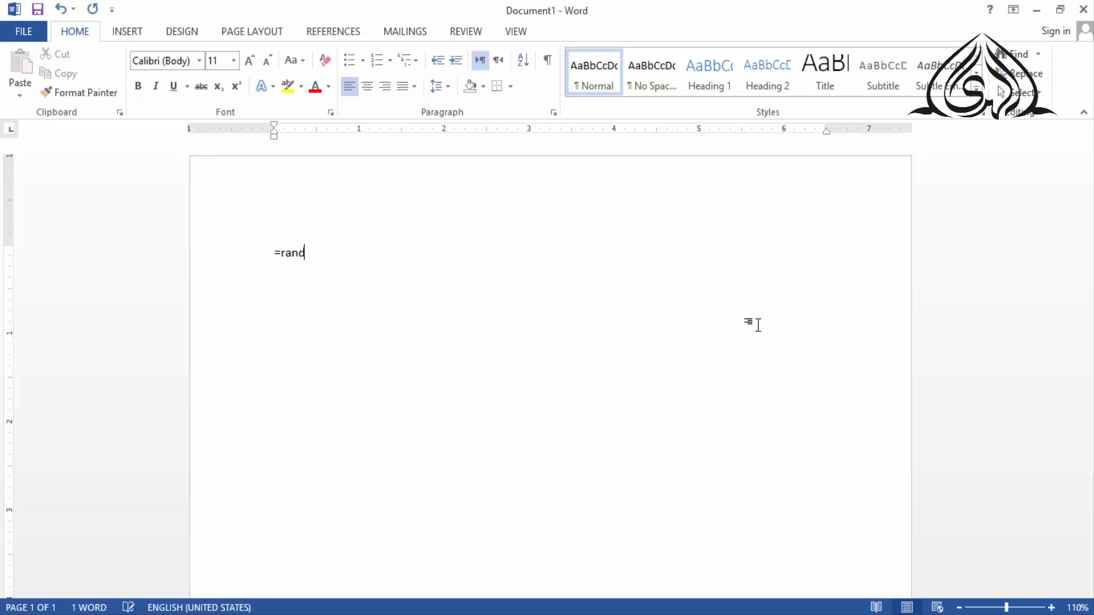
type("()")
key("Return")
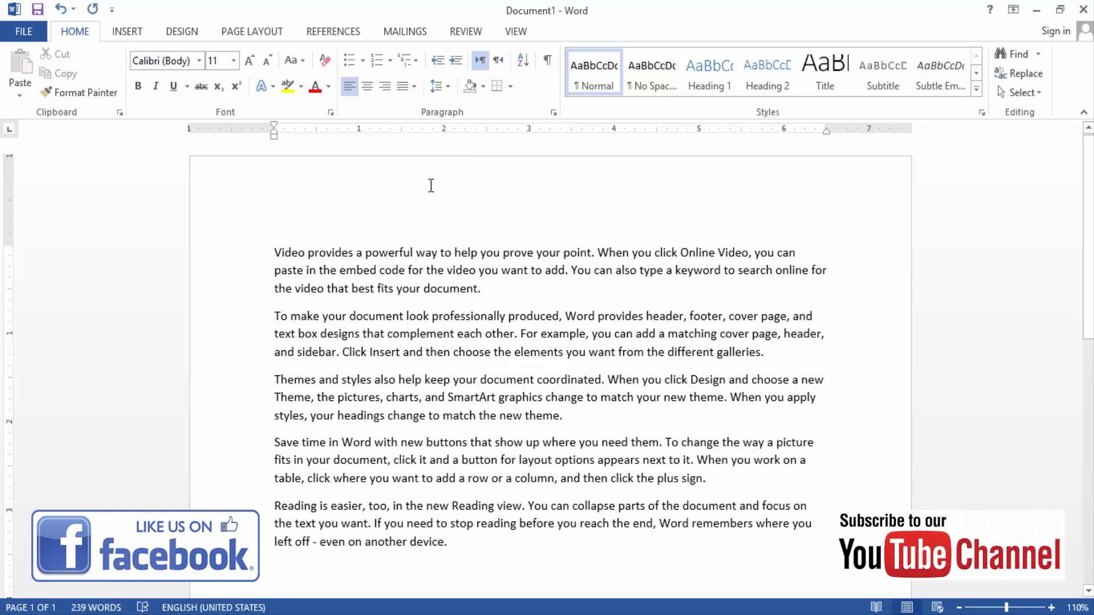
Change the font of the first paragraph to Arial (Body).
left_click_drag(274, 252, 483, 289)
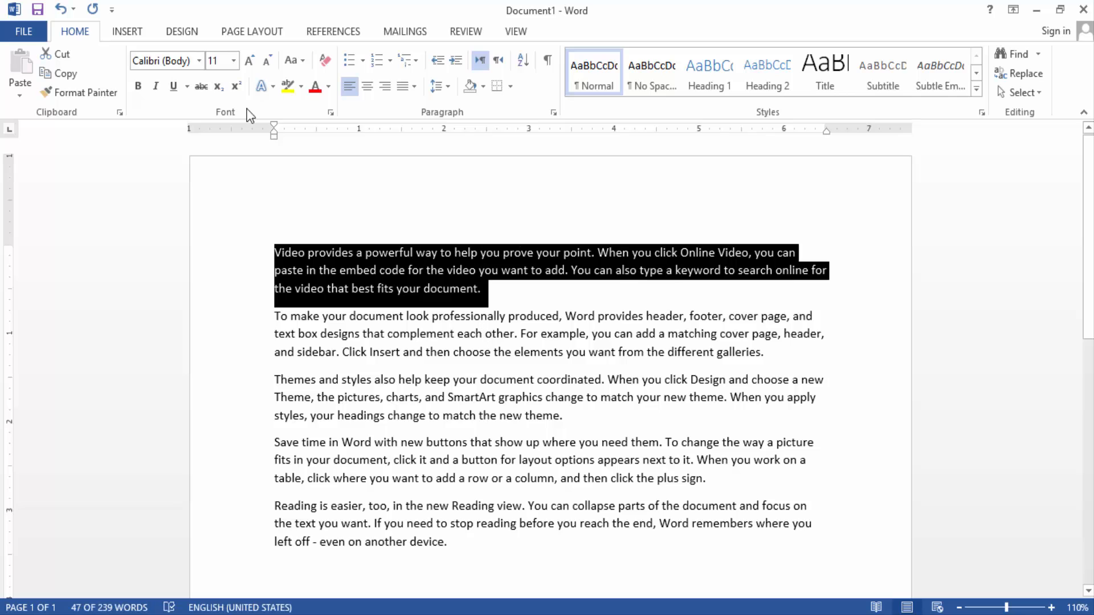
left_click(198, 61)
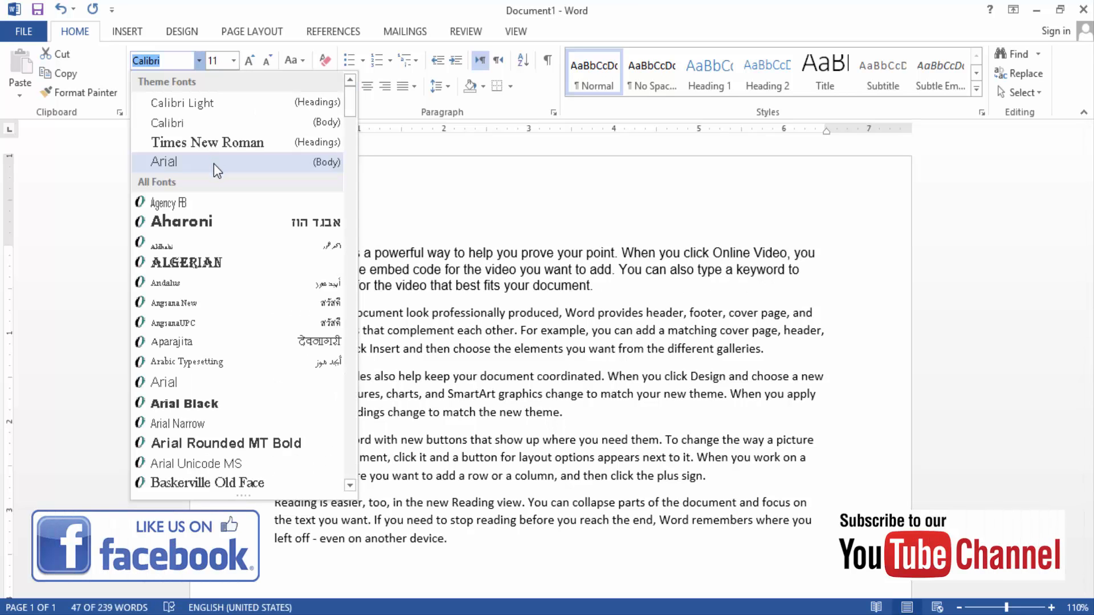
left_click(213, 163)
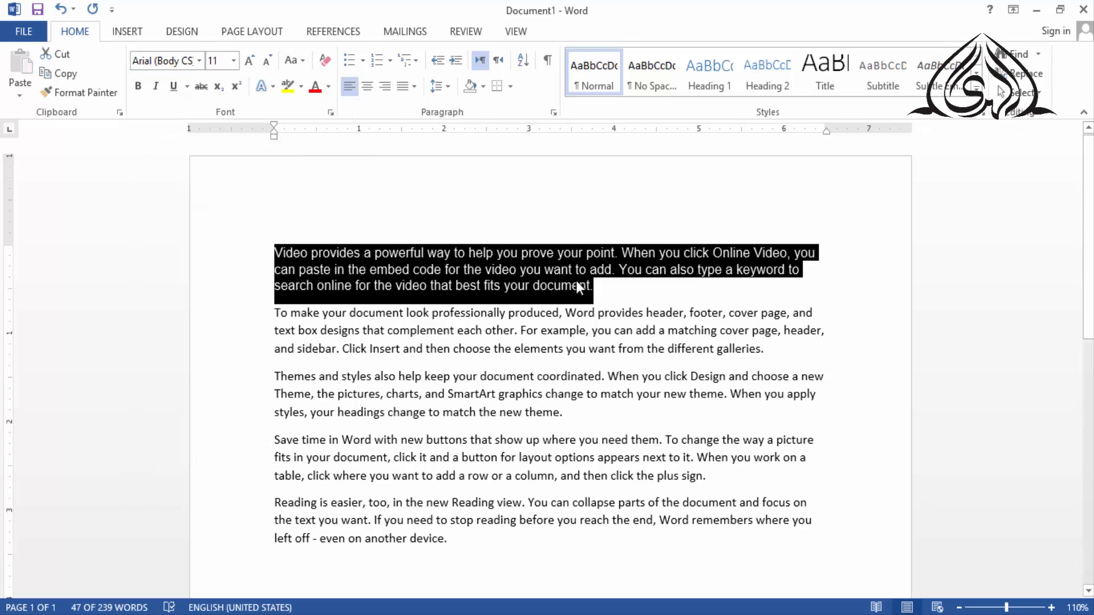
left_click(621, 283)
Add the heading line "Arial Font" above the first paragraph.
left_click(274, 249)
key("Return")
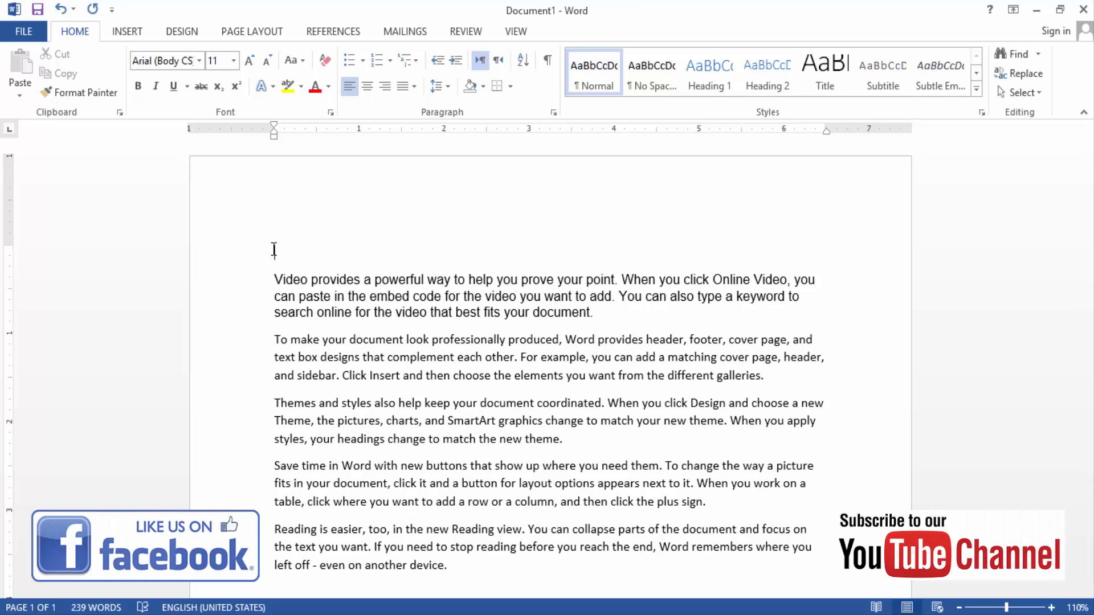
type("Arial Font")
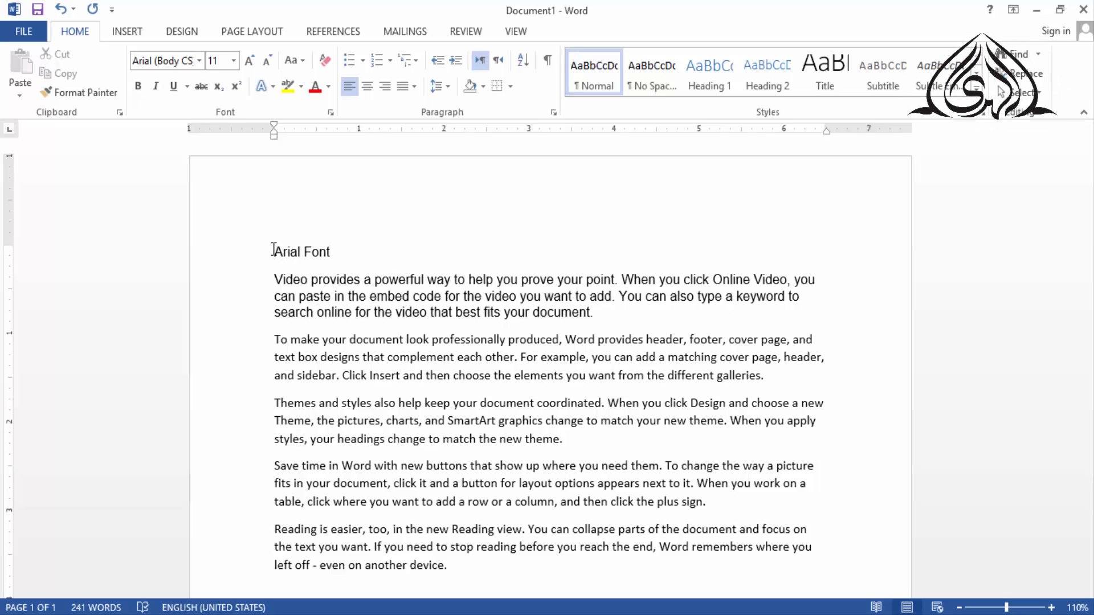
Insert three blank lines between the first paragraph and the paragraph starting "To make your document look".
key("Right")
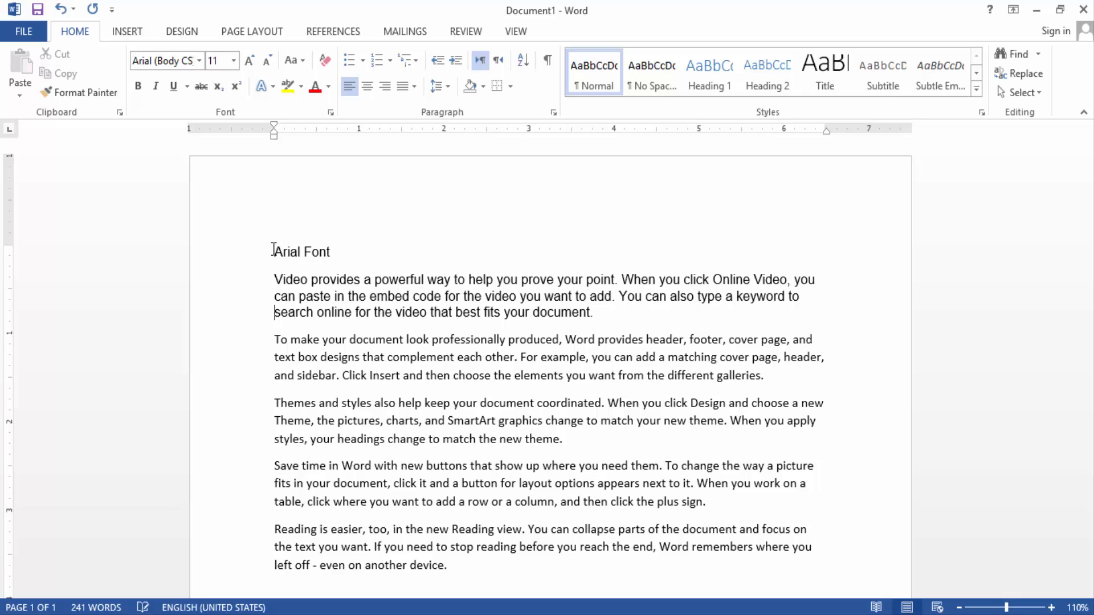
key("Down")
key("Return")
key("Return")
key("Return")
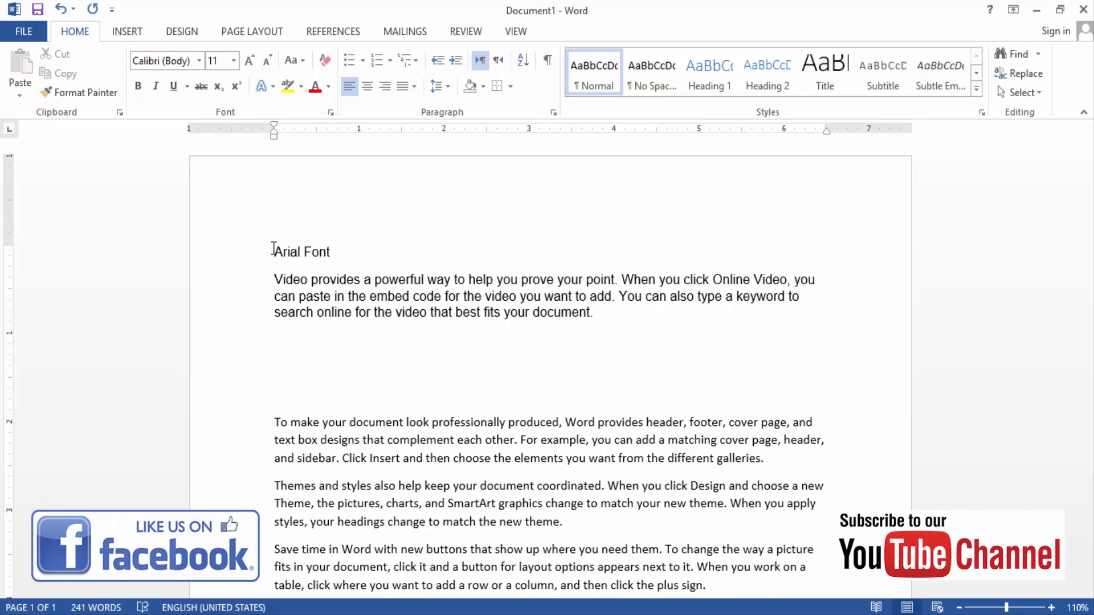
Change the font of the "Arial Font" heading to Times New Roman (Headings).
left_click_drag(273, 251, 329, 253)
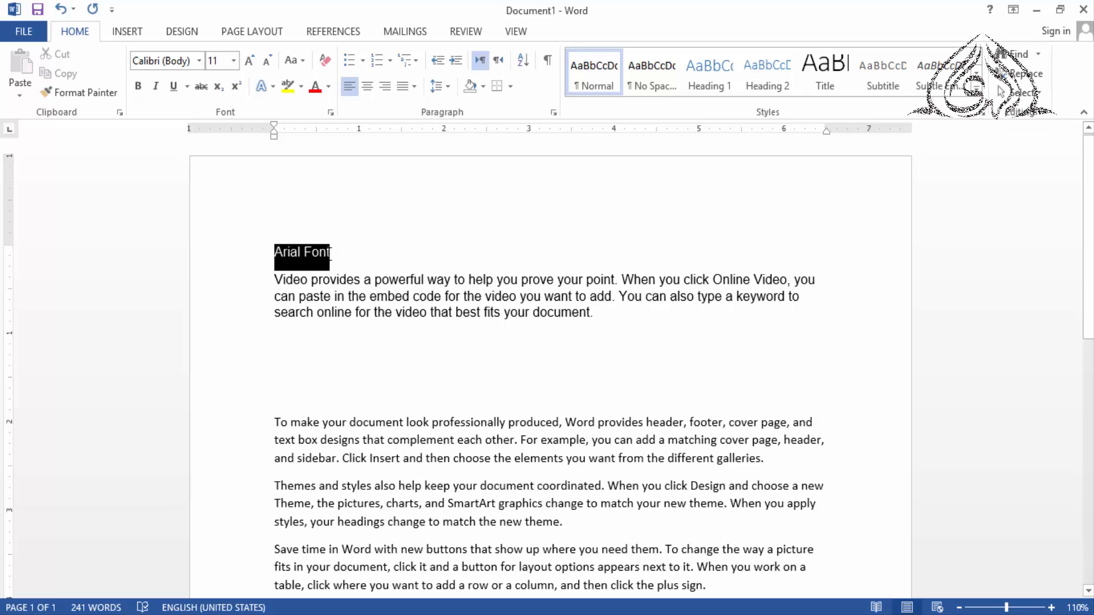
left_click(203, 63)
left_click(199, 61)
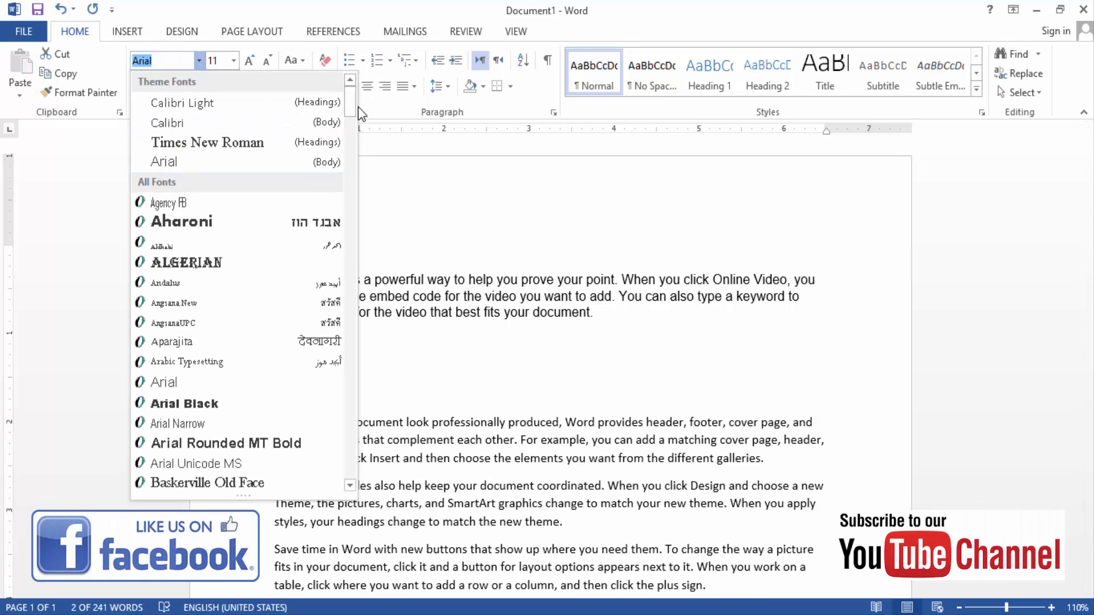
mouse_move(348, 106)
left_mouse_down()
mouse_move(350, 250)
mouse_move(353, 97)
left_mouse_up()
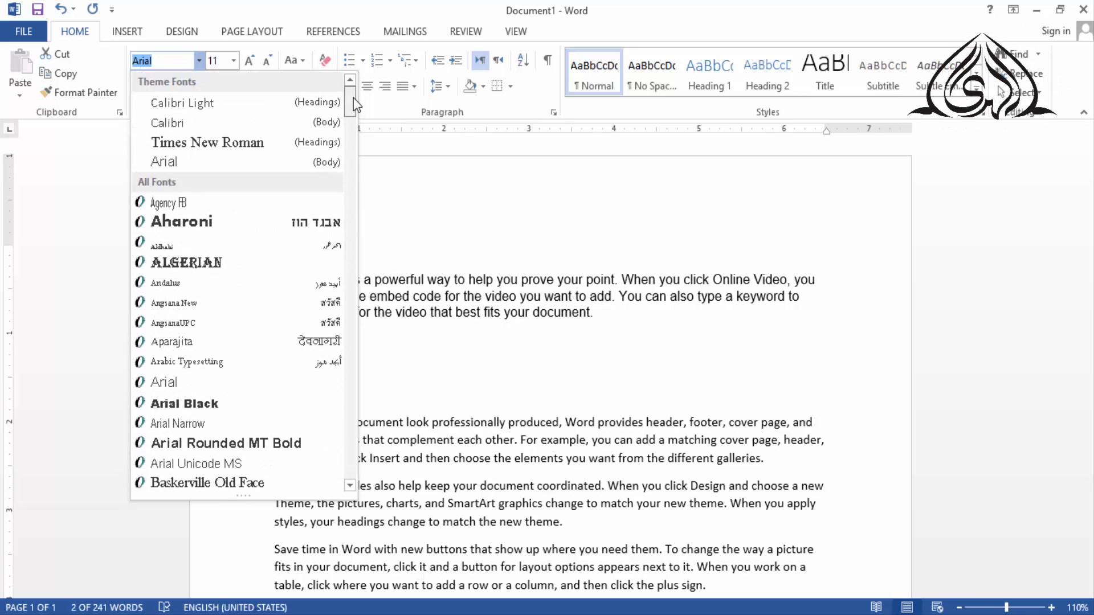
left_click(212, 145)
left_click(360, 254)
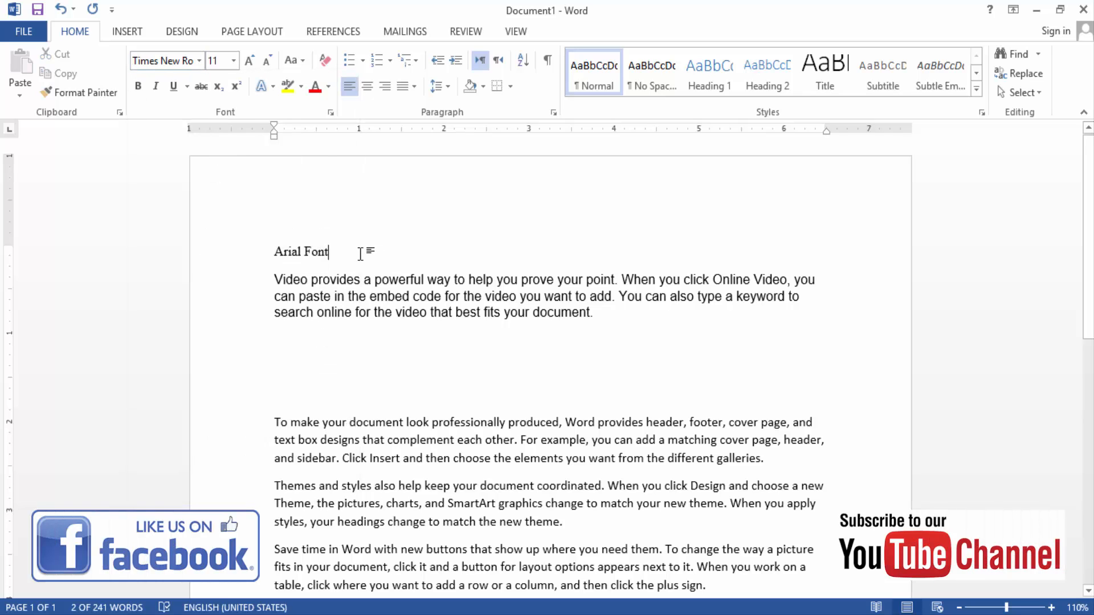
Format the "Arial Font" heading as bold with a thick underline, leaving it non-italic.
triple_click(333, 251)
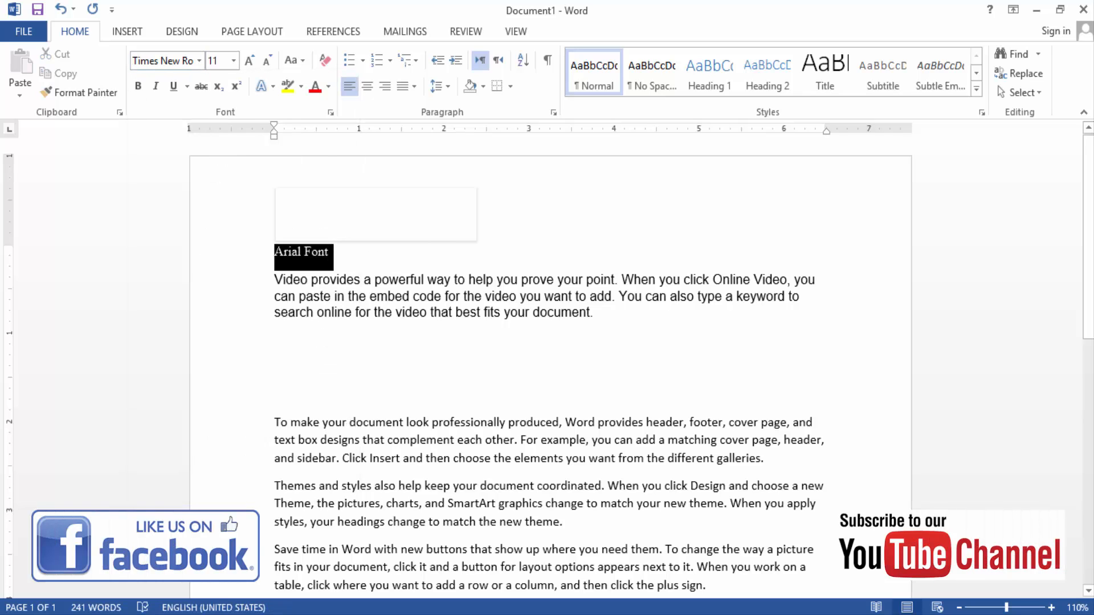
left_click(138, 87)
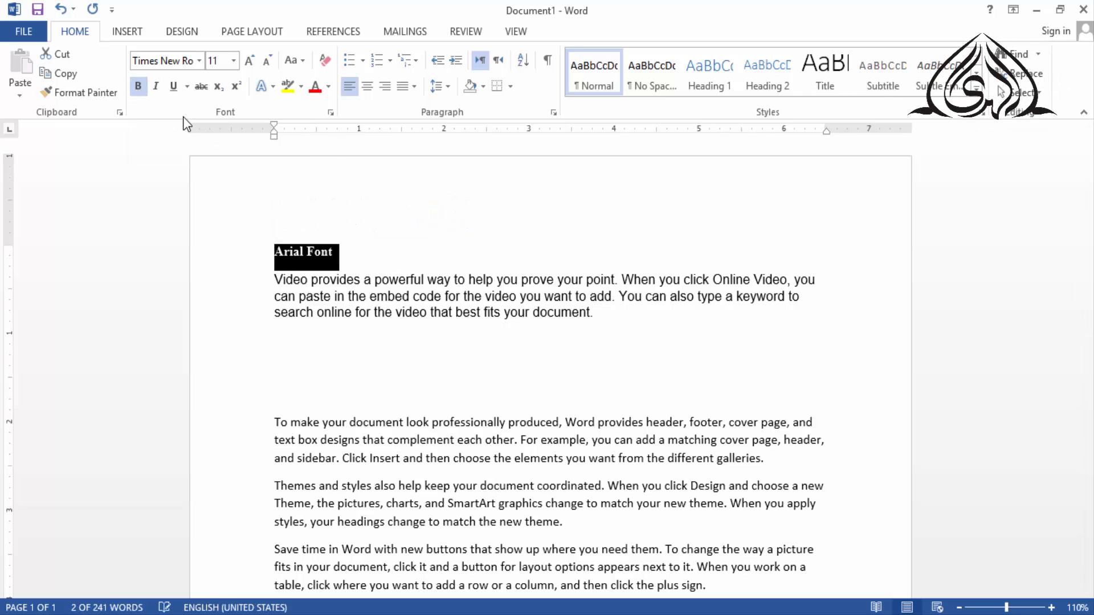
left_click(186, 87)
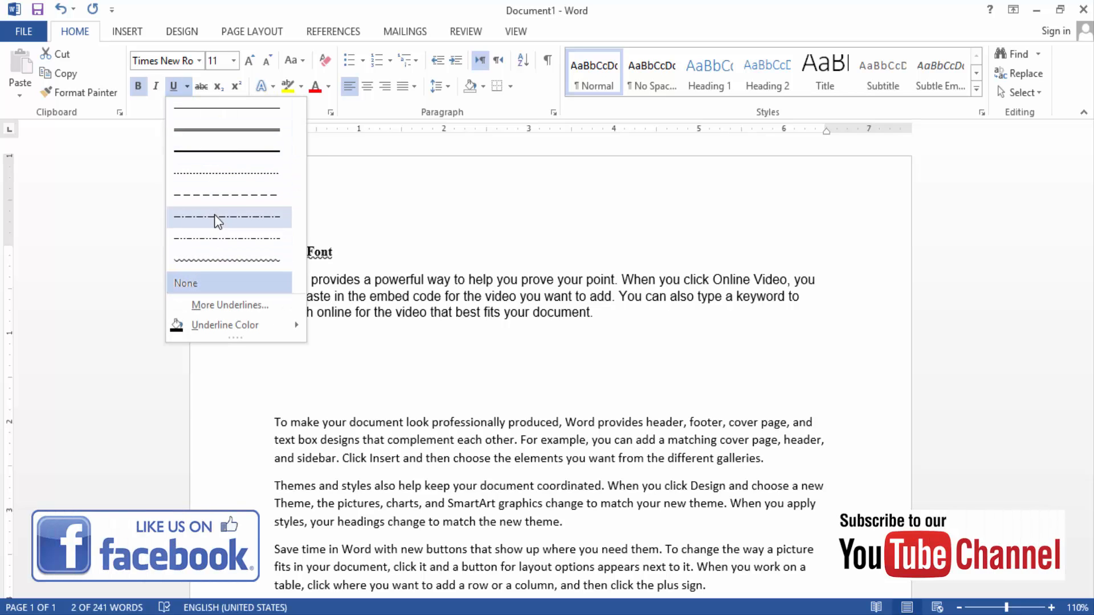
left_click(217, 152)
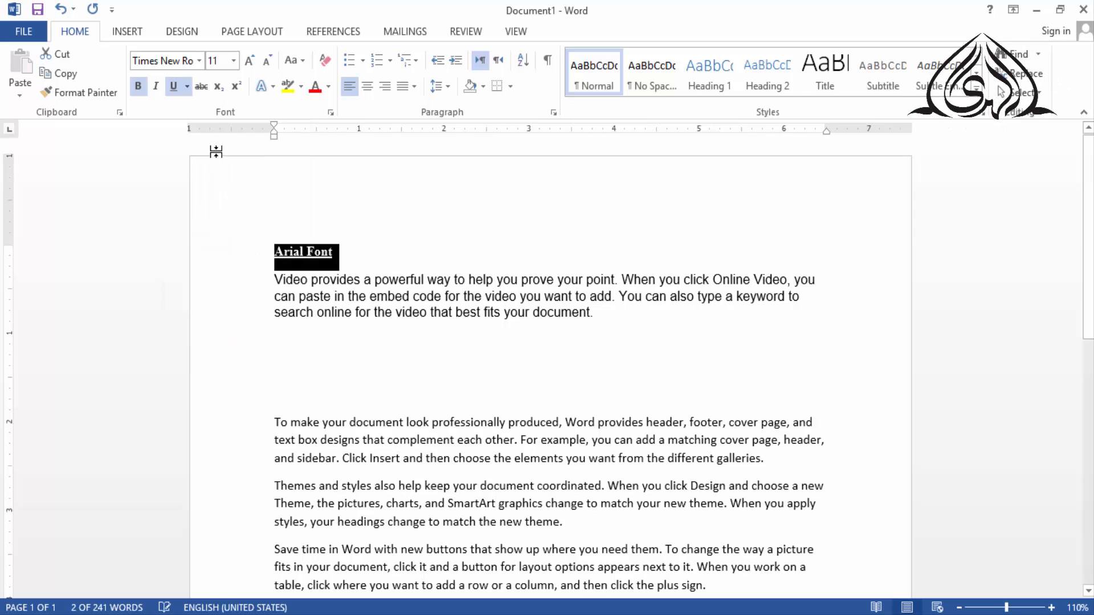
left_click(155, 86)
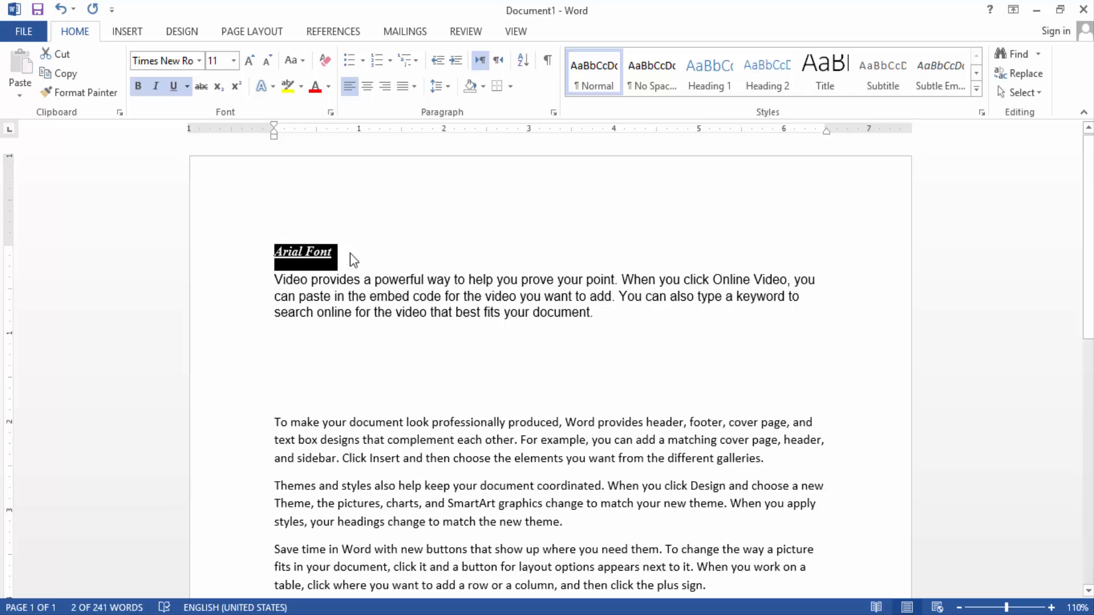
left_click(156, 87)
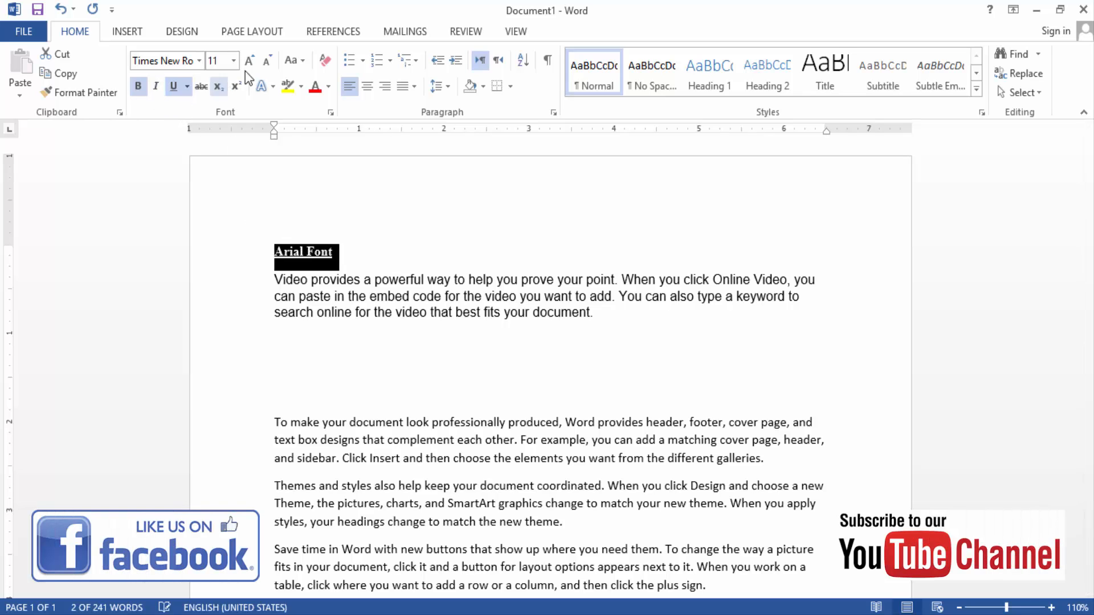
Enlarge the "Arial Font" heading to 14 pt and set its font color to standard green.
left_click(249, 63)
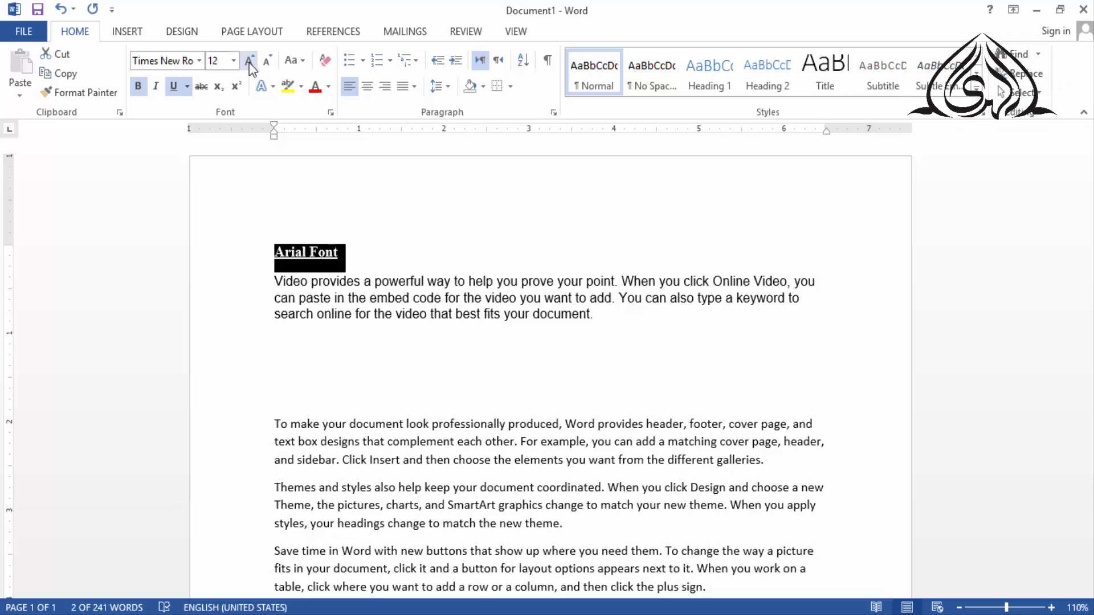
left_click(248, 63)
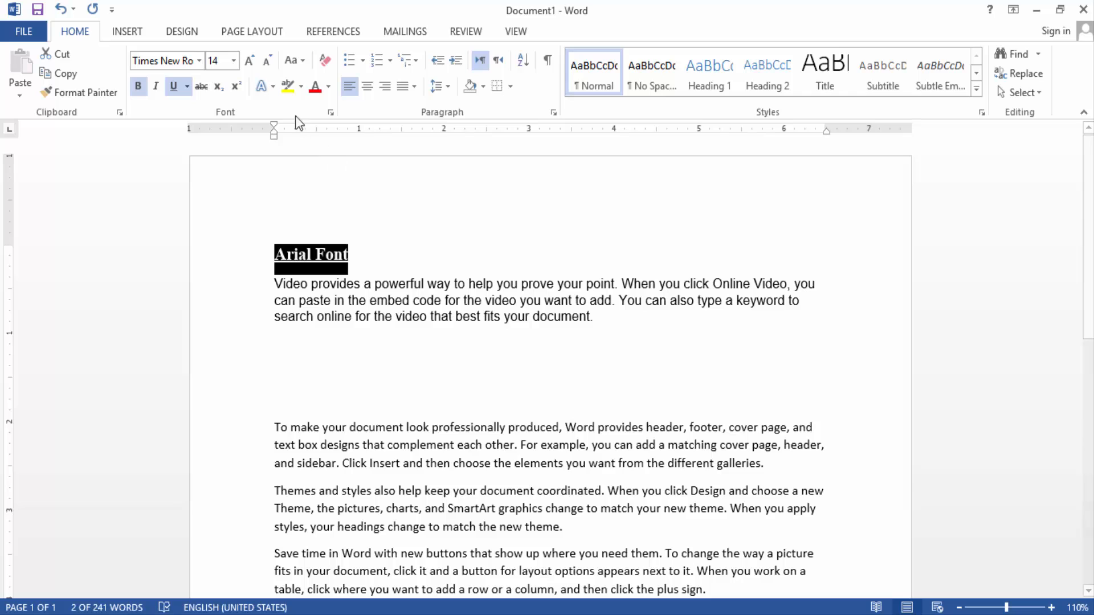
left_click(328, 86)
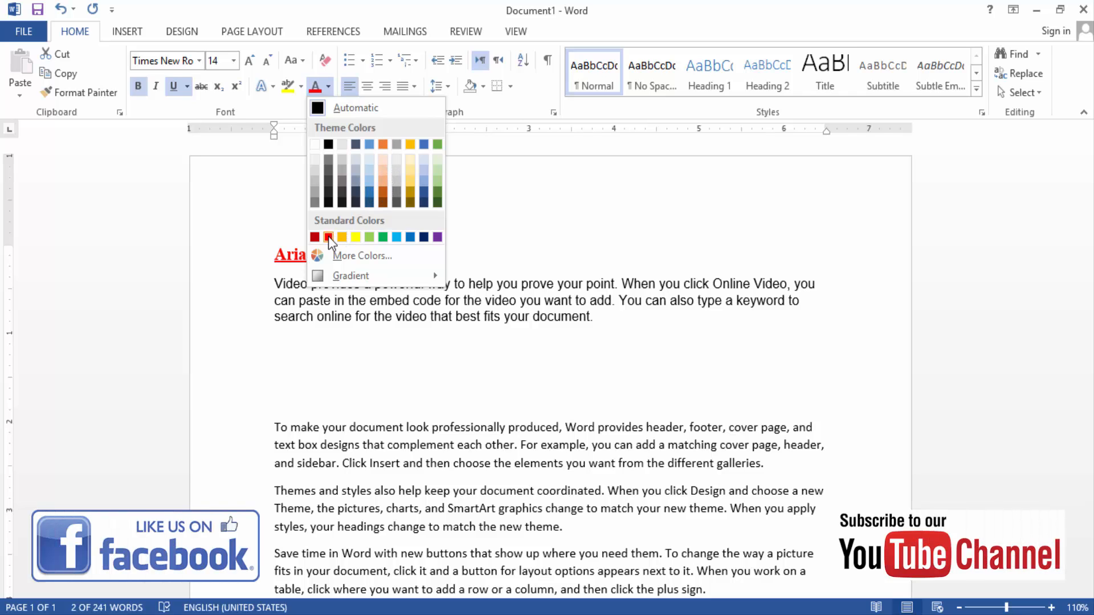
left_click(383, 237)
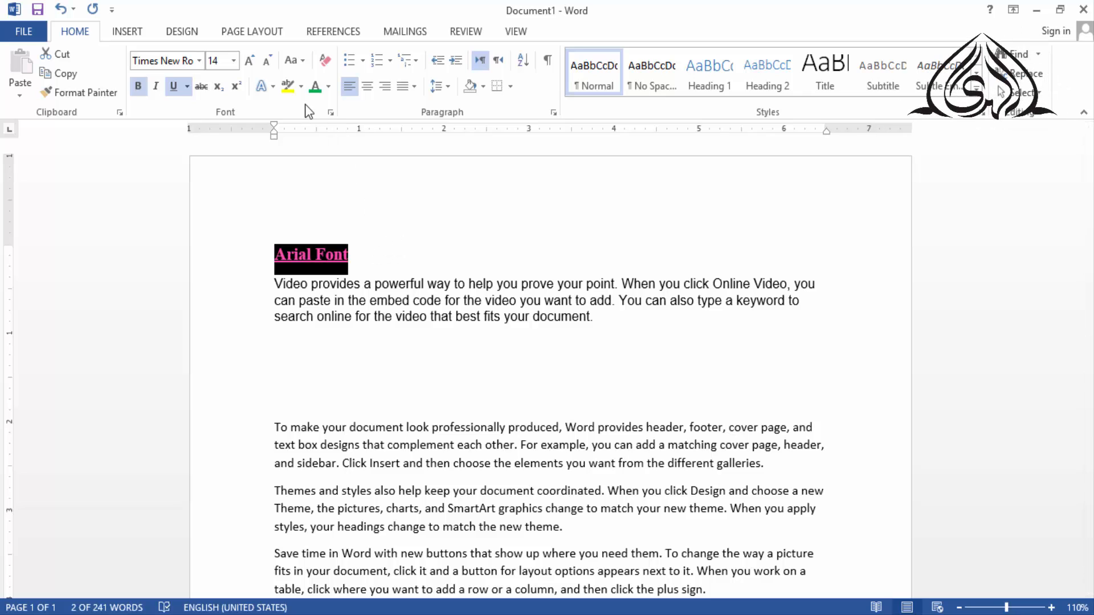
Highlight the "Arial Font" heading in yellow.
left_click(302, 87)
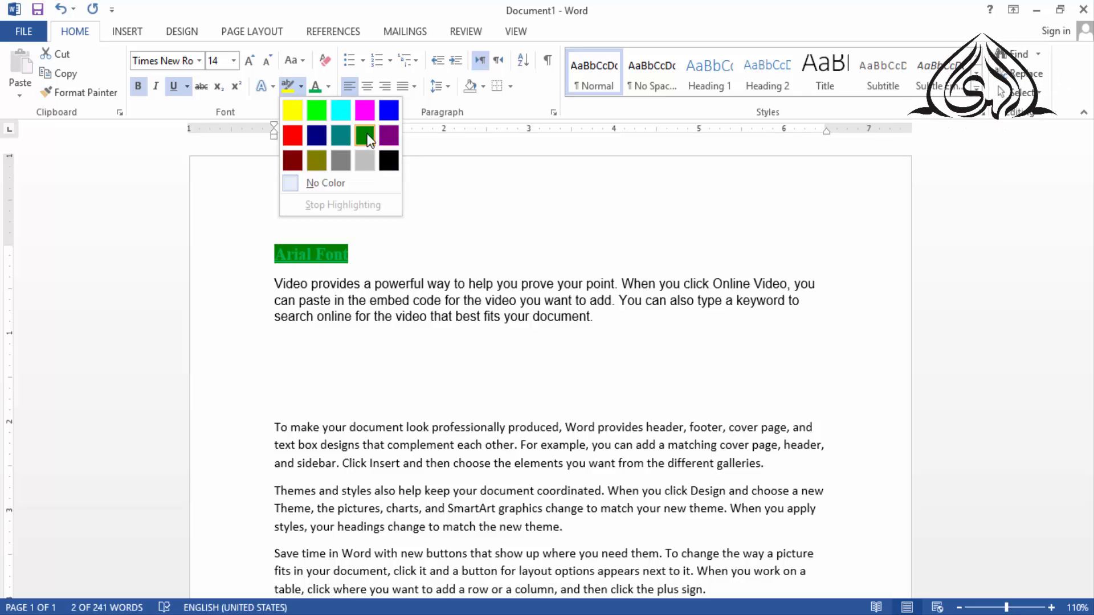
left_click(291, 114)
left_click(491, 205)
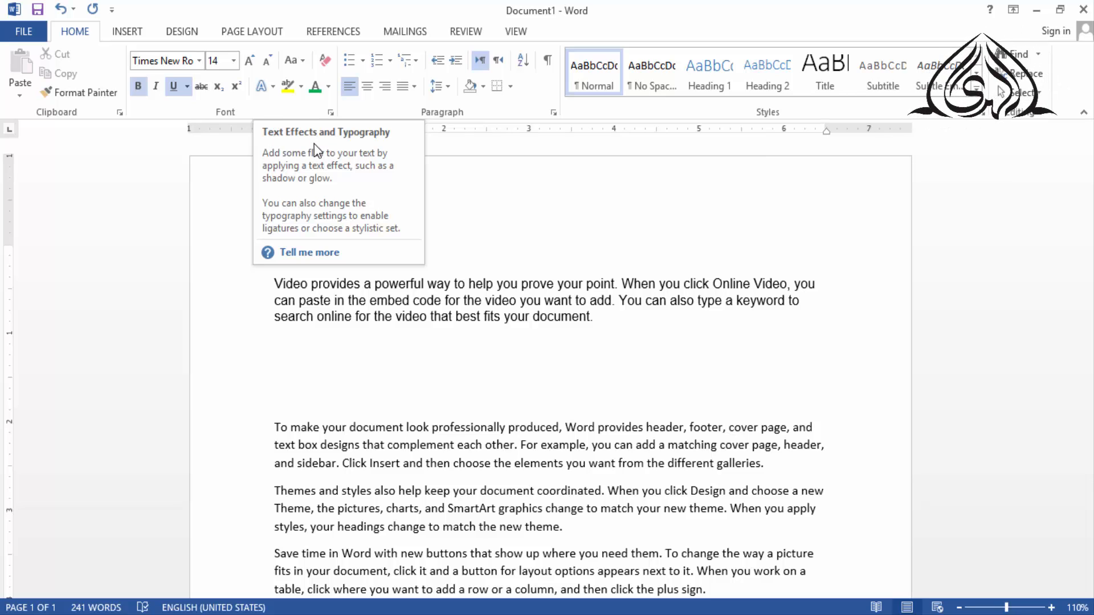
left_click(273, 87)
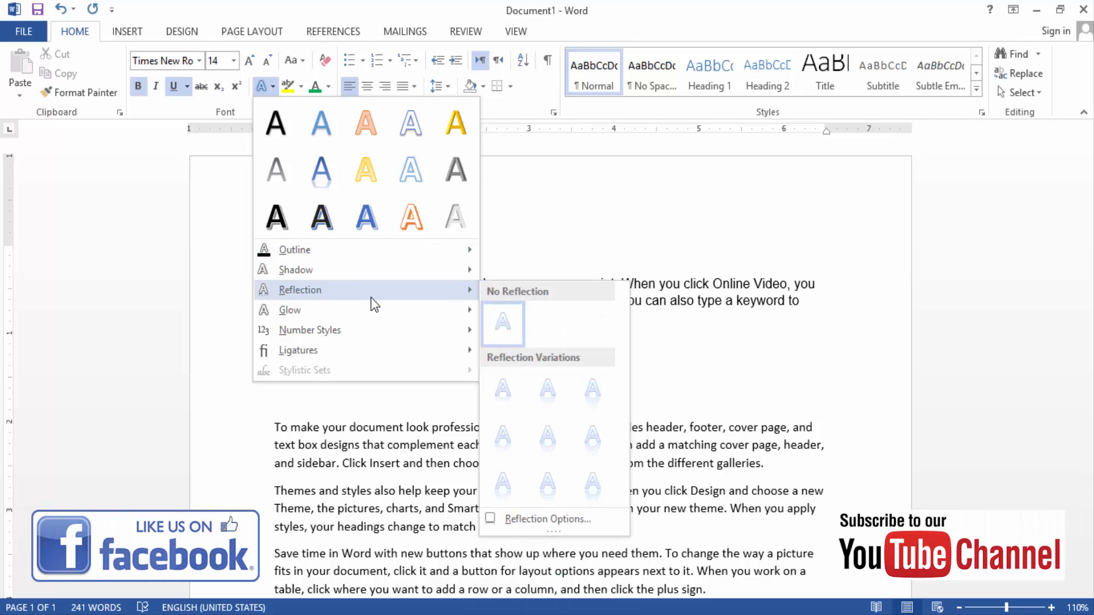
mouse_move(376, 328)
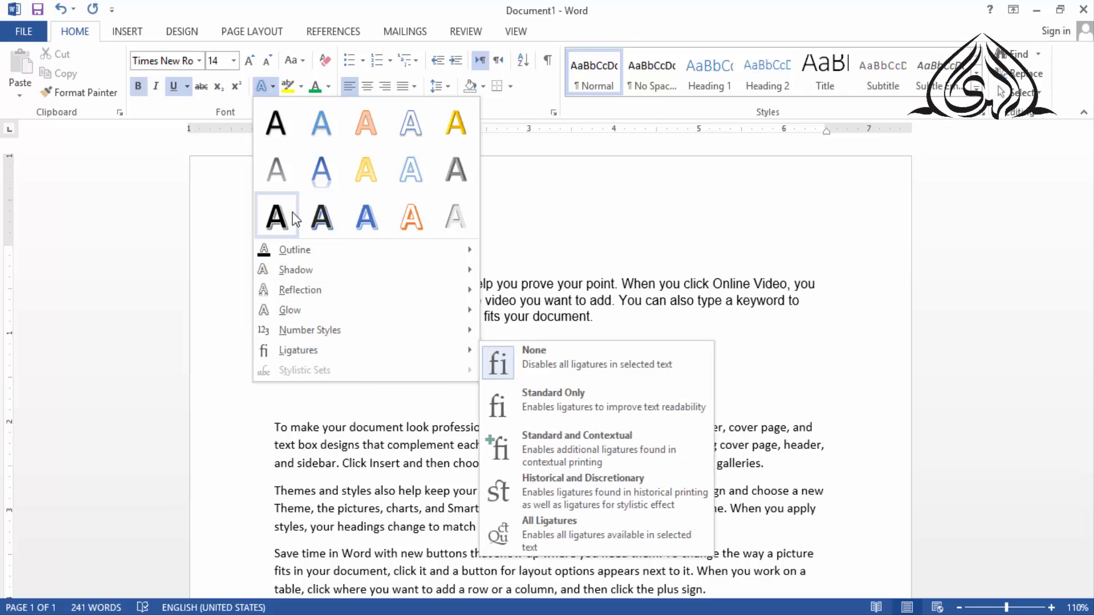
left_click(274, 88)
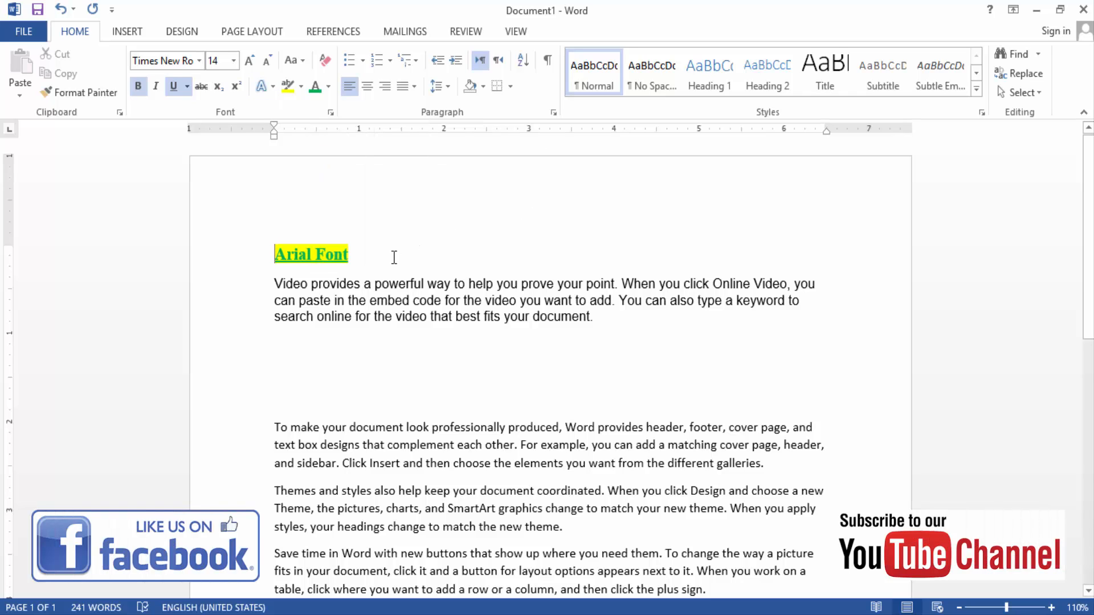
Apply the white-filled text effect with an orange outline and shadow to the "Arial Font" heading.
key("ctrl+shift+Right")
key("ctrl+shift+Right")
key("ctrl+shift+Right")
key("shift+Left")
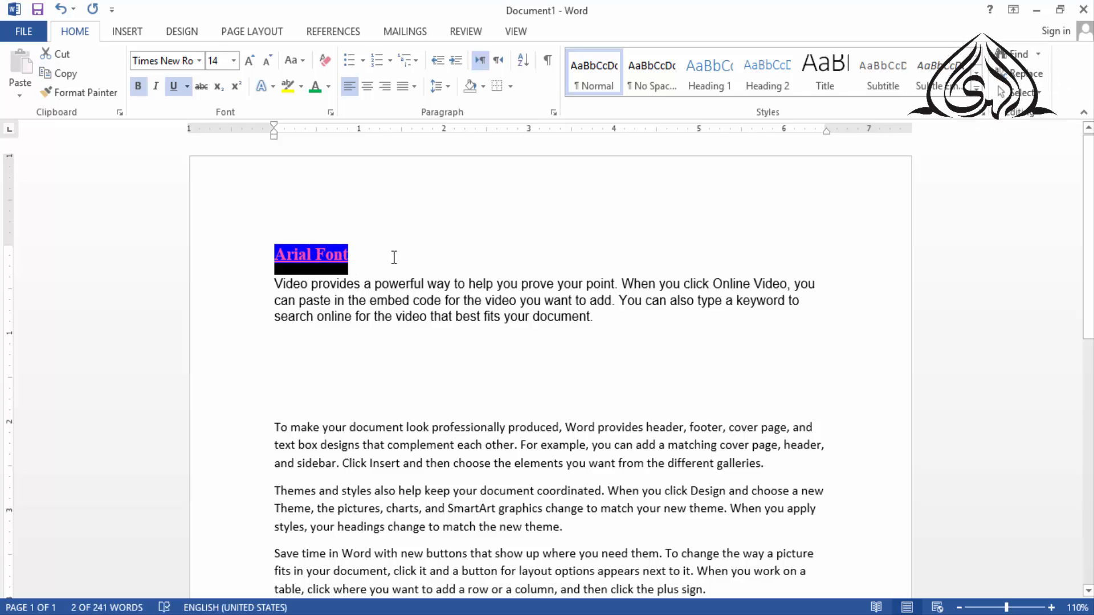
left_click(274, 88)
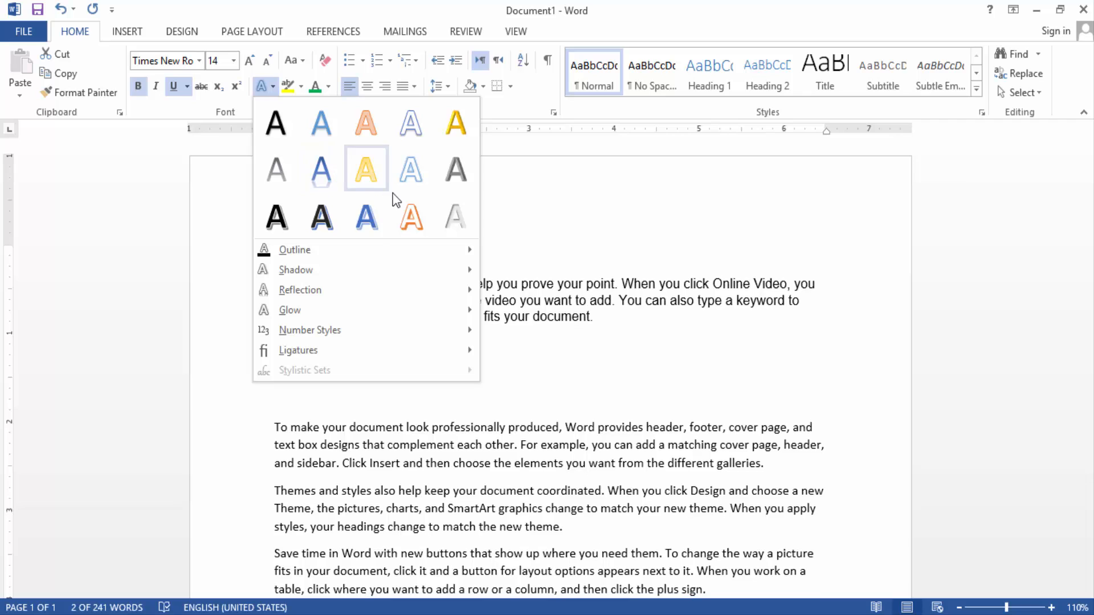
left_click(408, 220)
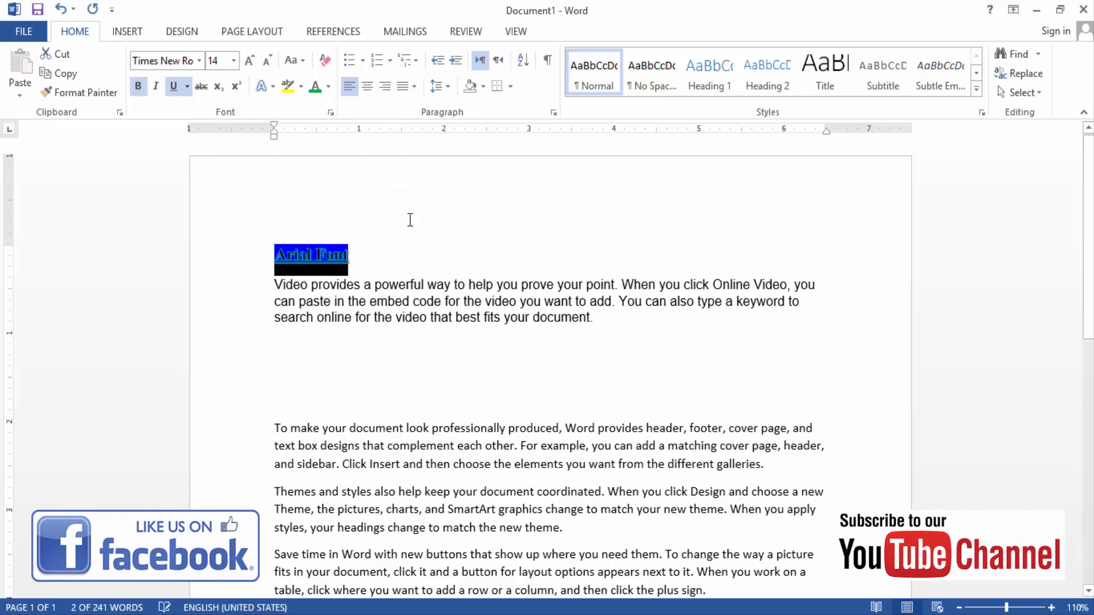
left_click(376, 264)
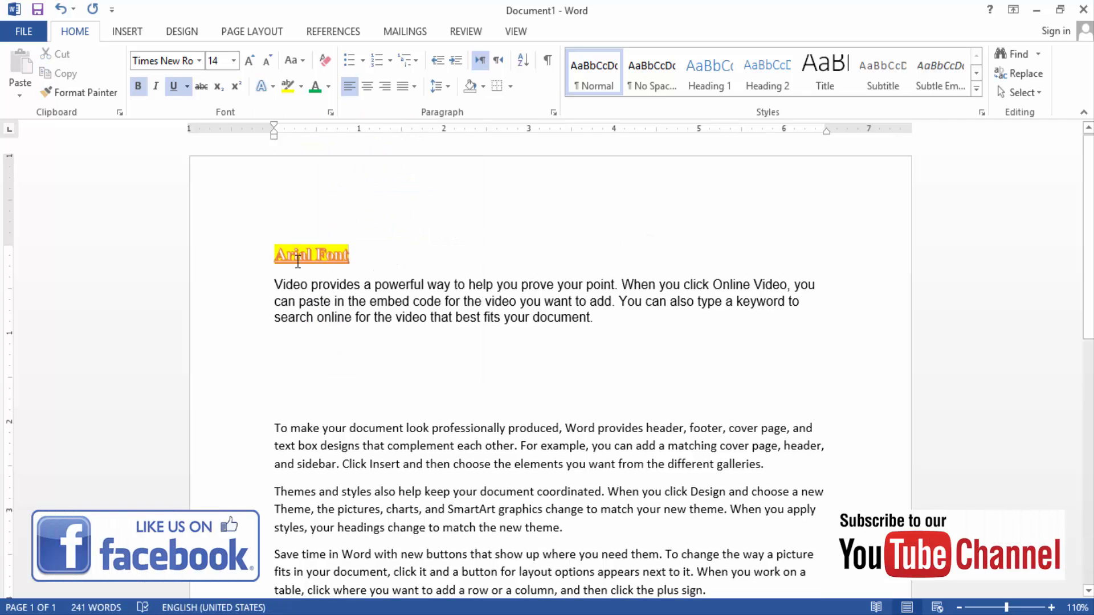
Increase the font size of the "Arial Font" heading to 20 pt.
left_click_drag(276, 258, 356, 262)
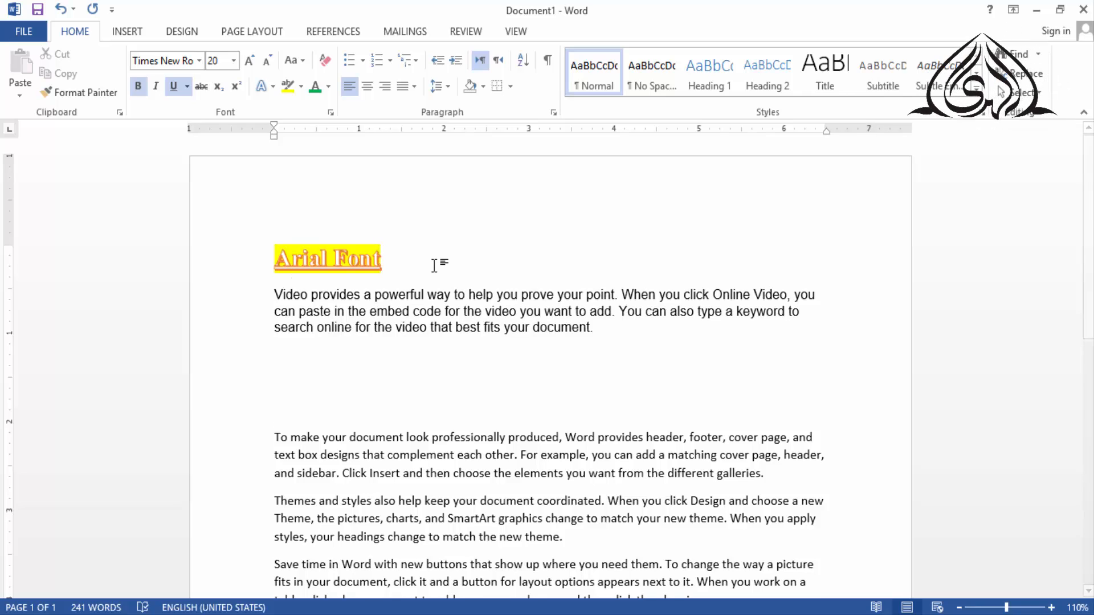
left_click(470, 354)
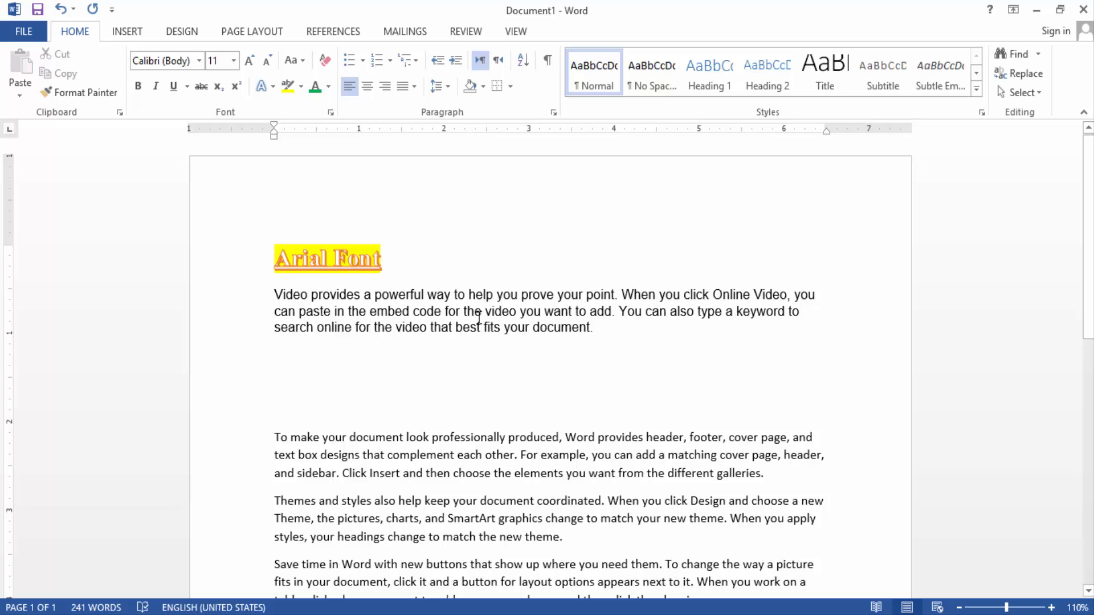